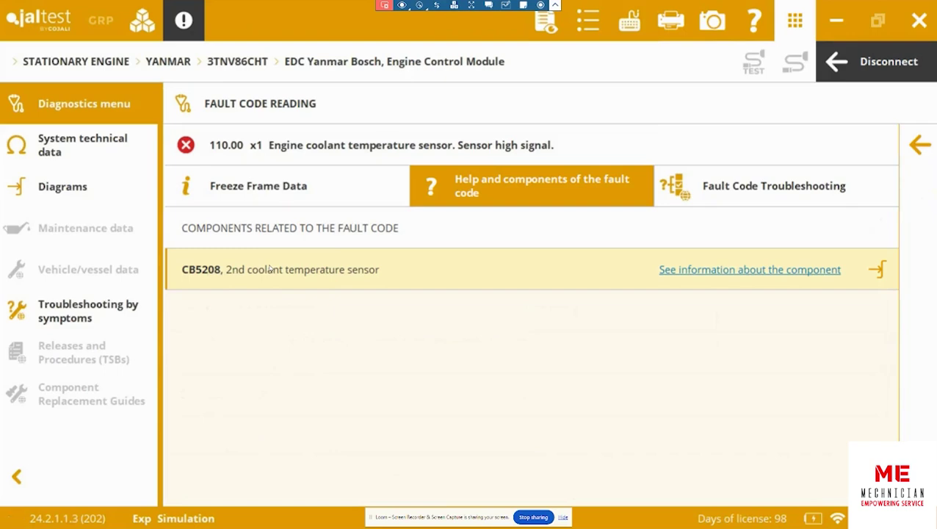
Examine the wiring diagram of component CB5208, the 2nd coolant temperature sensor, with the component list collapsed
left_click(702, 270)
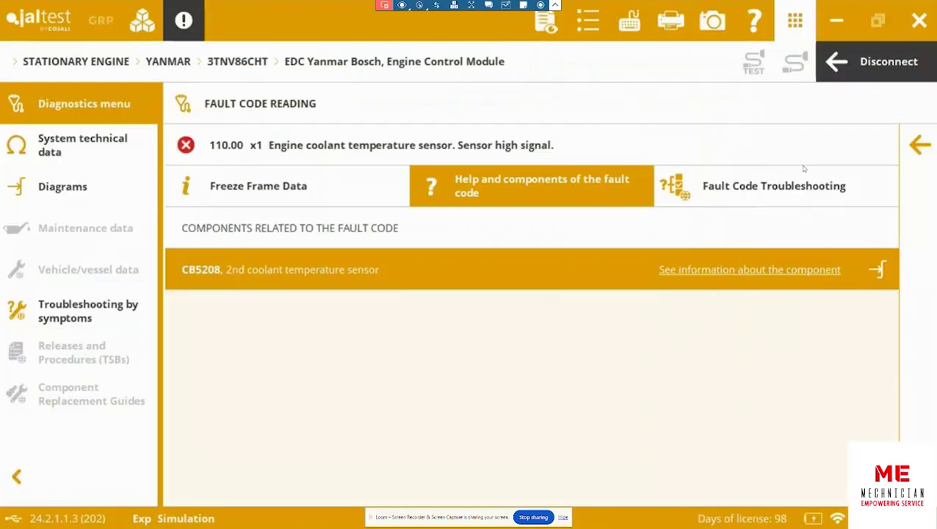
left_click(719, 84)
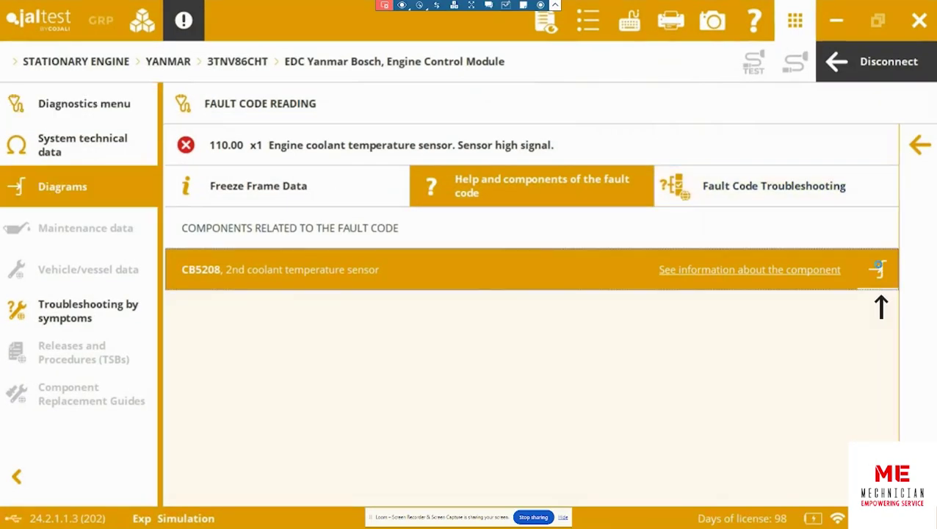
left_click(877, 268)
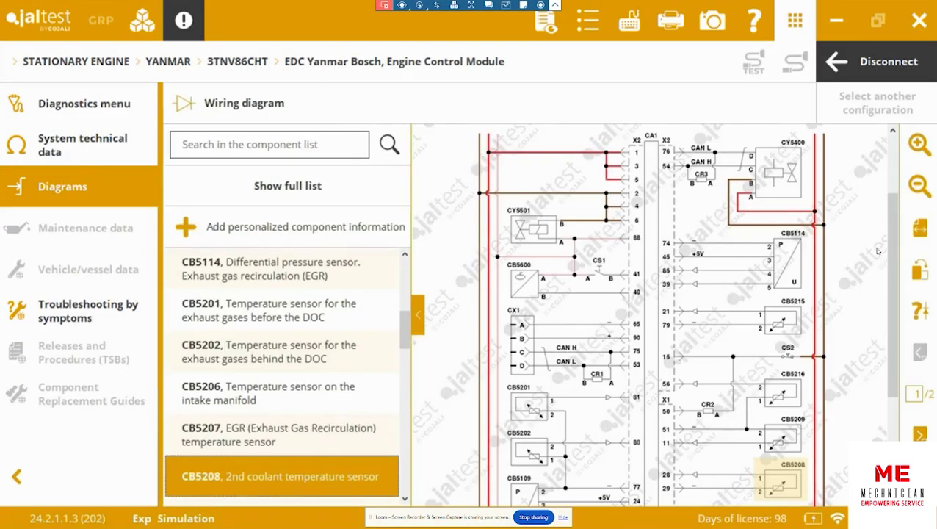
left_click(418, 314)
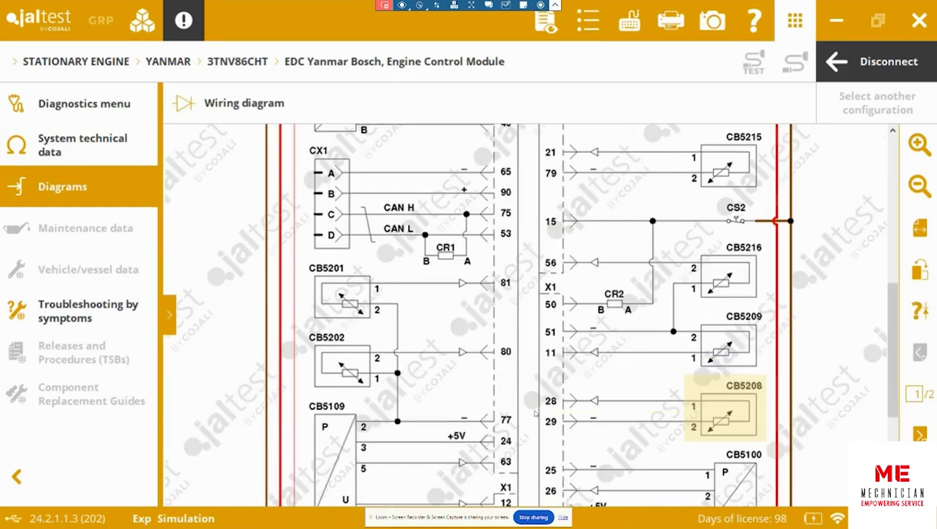
left_click(531, 412)
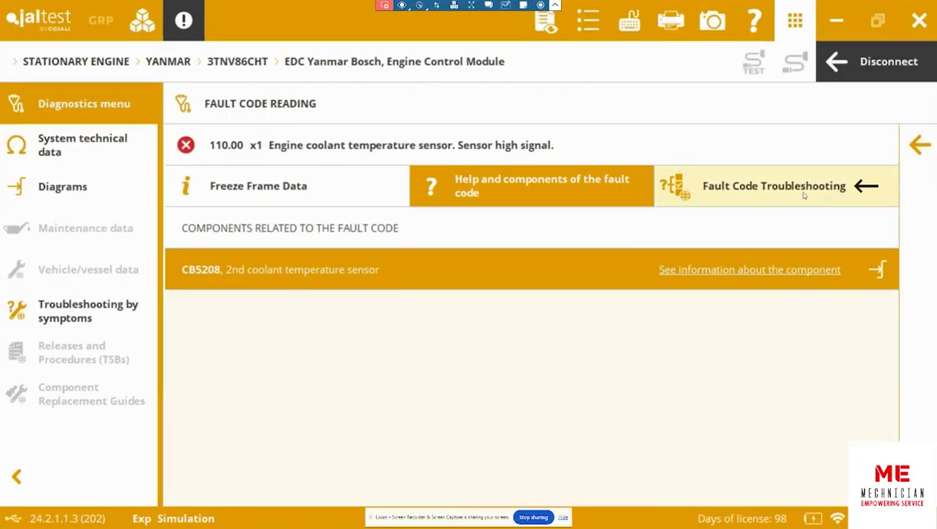
Start the guided troubleshooting for fault code 110.00 and answer No to the failure question in step 1
left_click(774, 186)
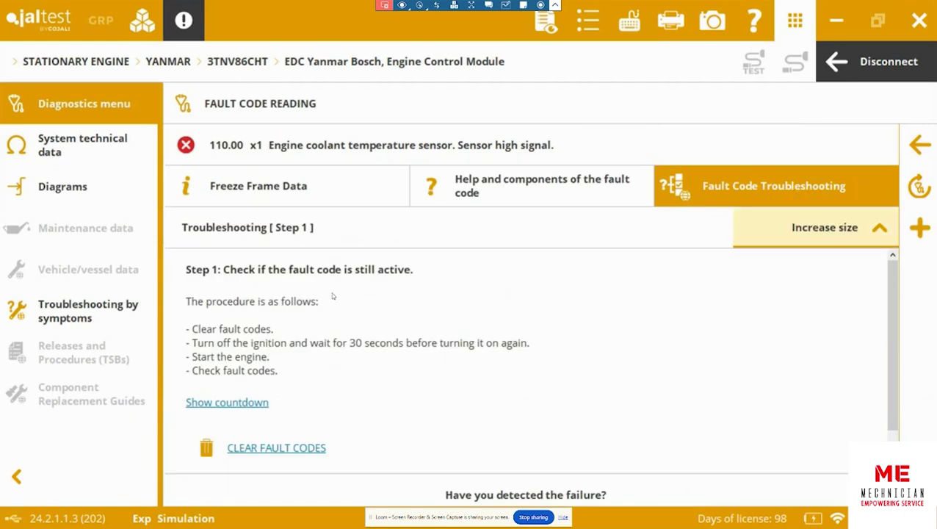
scroll(431, 359, "down", 3)
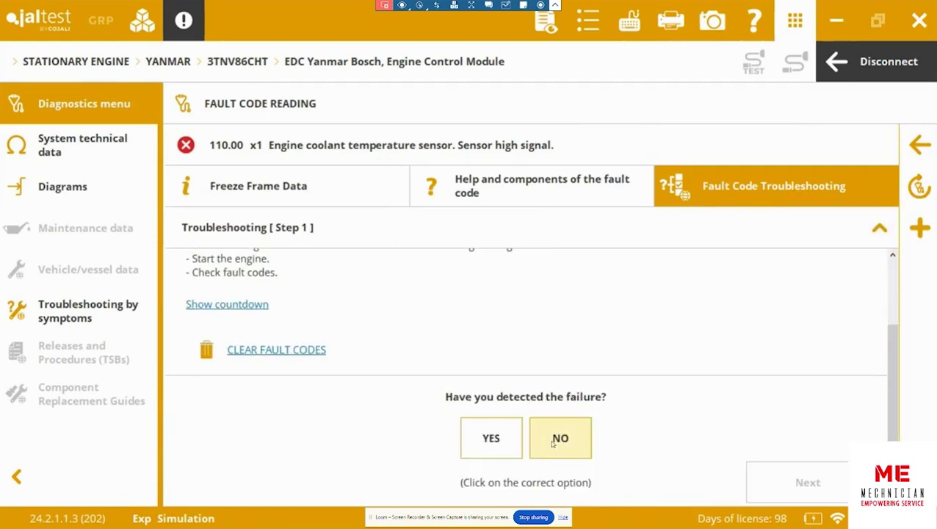
left_click(560, 438)
left_click(806, 483)
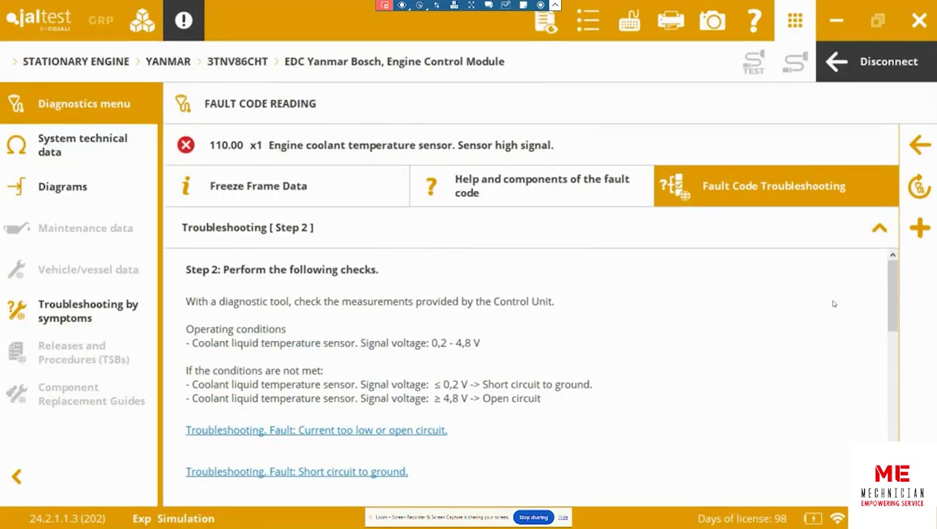
Answer No to the check in troubleshooting step 2 and Yes to the failure question in step 3
left_click_drag(895, 276, 891, 433)
left_click(549, 436)
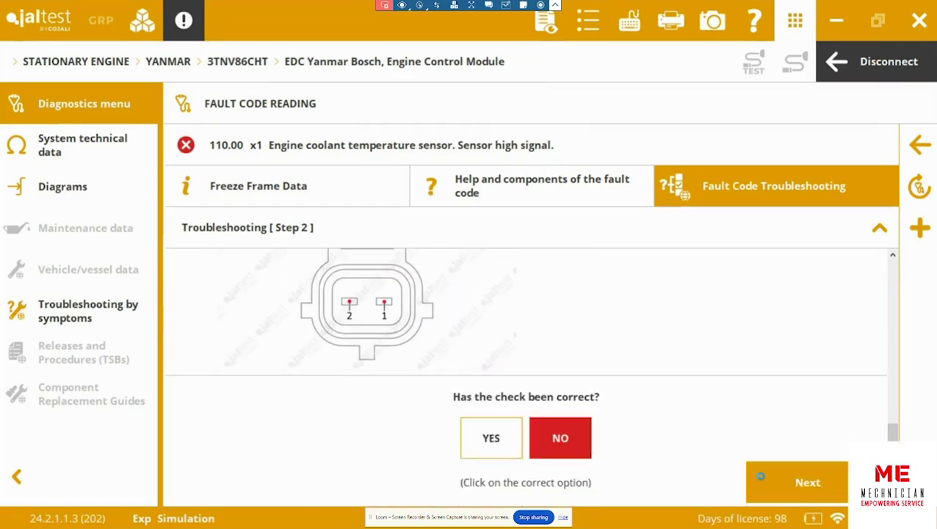
left_click(762, 470)
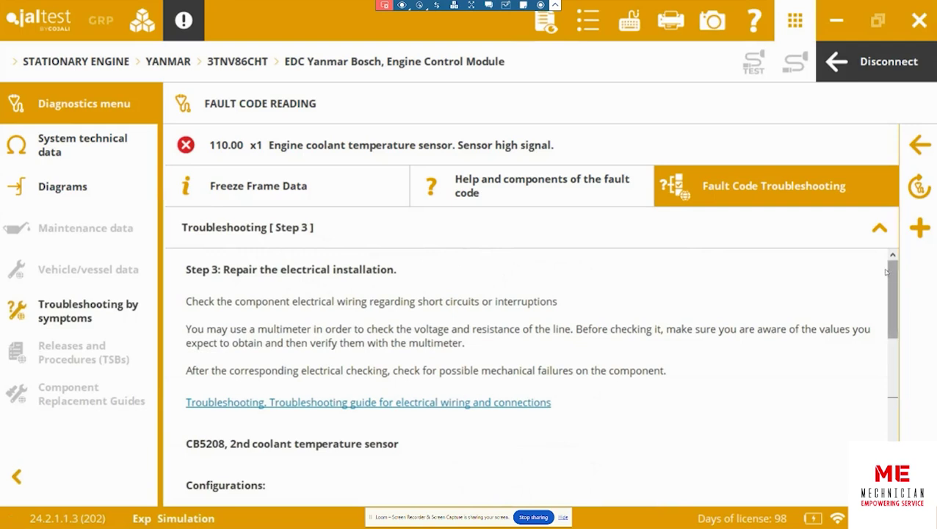
left_click_drag(894, 275, 881, 430)
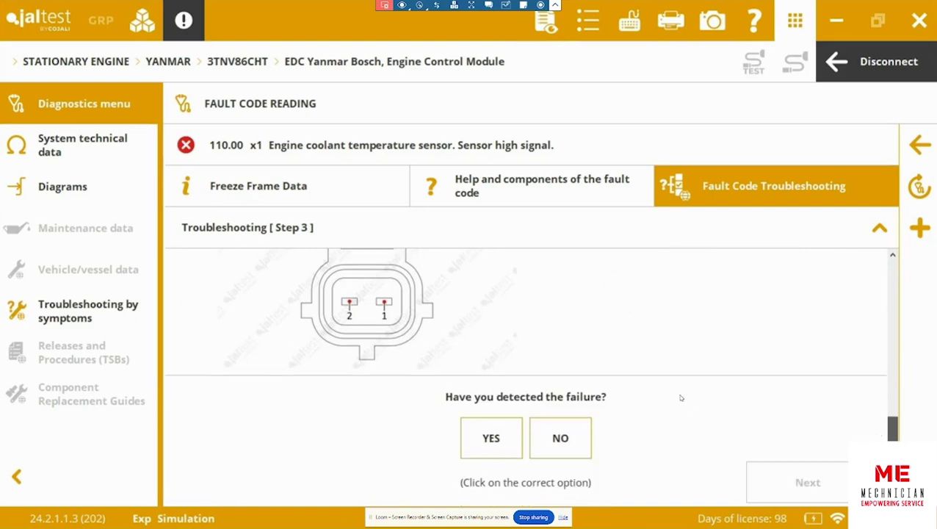
left_click(478, 443)
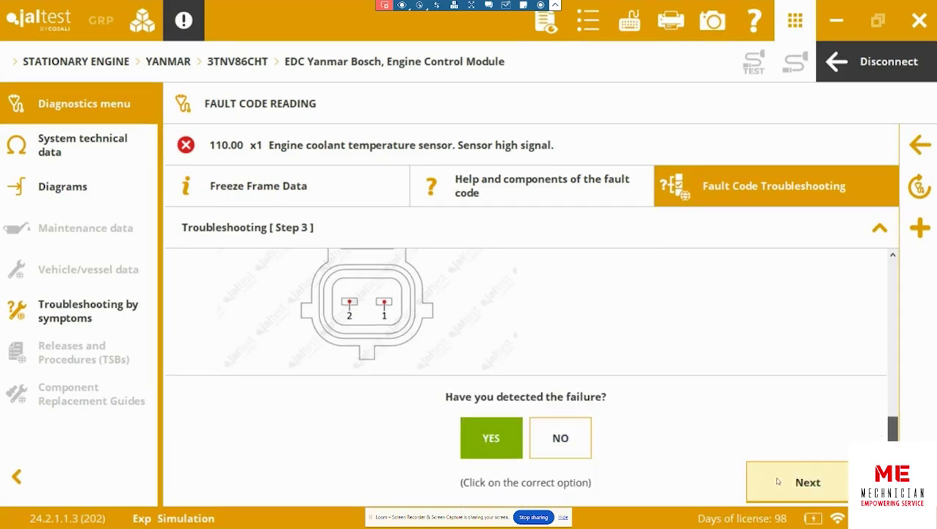
left_click(777, 481)
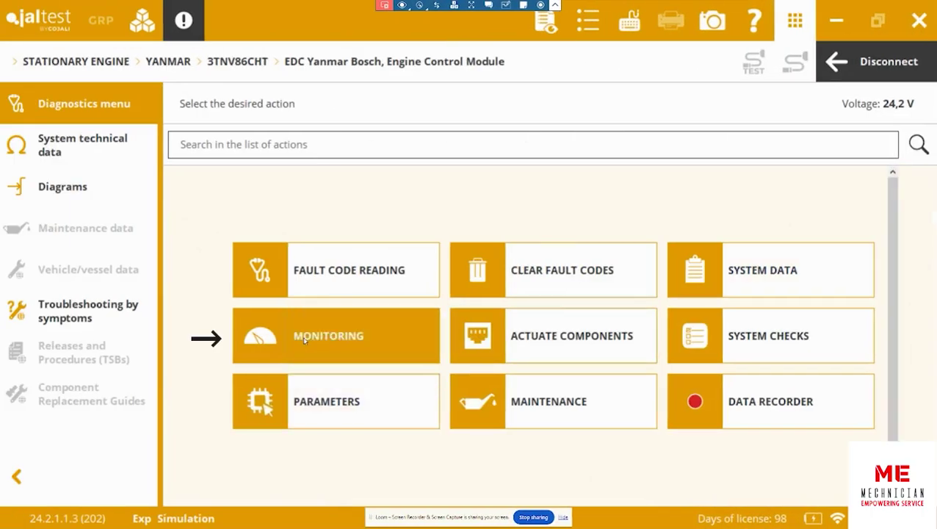
Select six live data items for monitoring: engine hours, operation time since last regeneration, engine speed, and its commanded, reference and signal frequency values
left_click(305, 339)
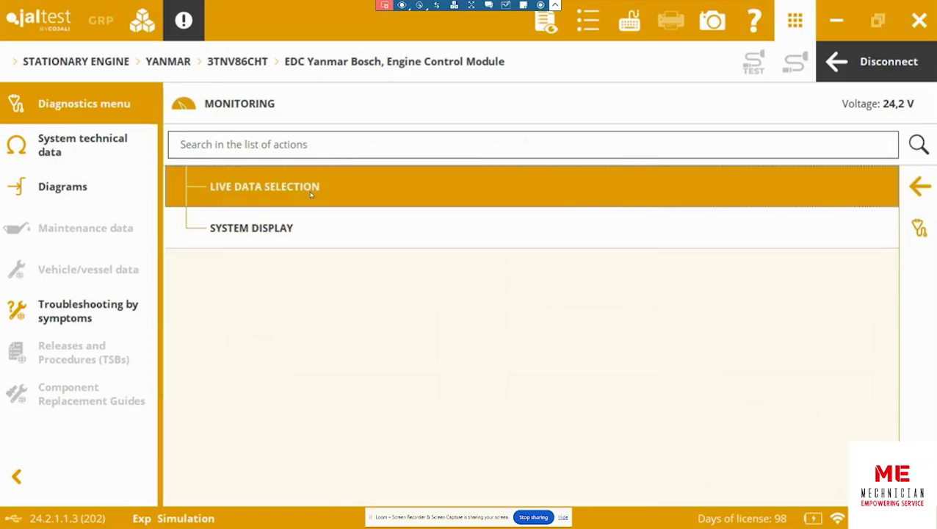
left_click(309, 189)
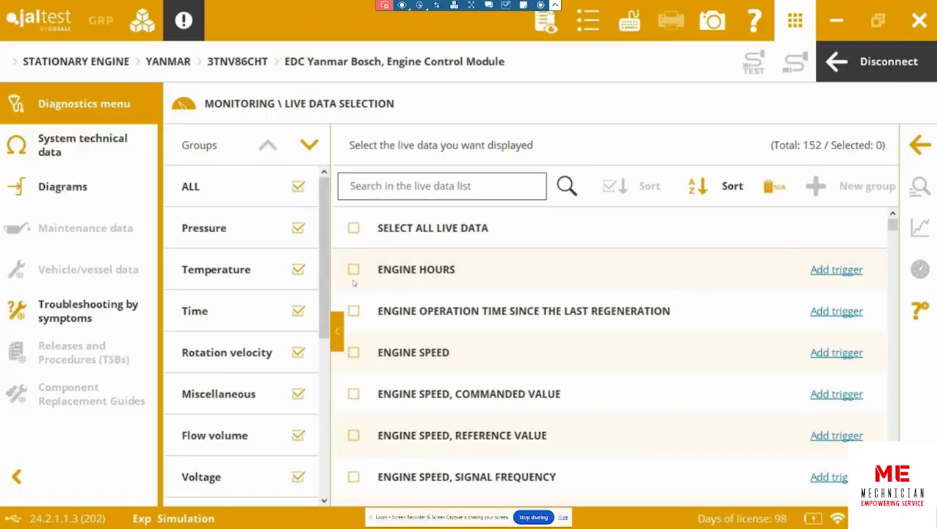
left_click(353, 278)
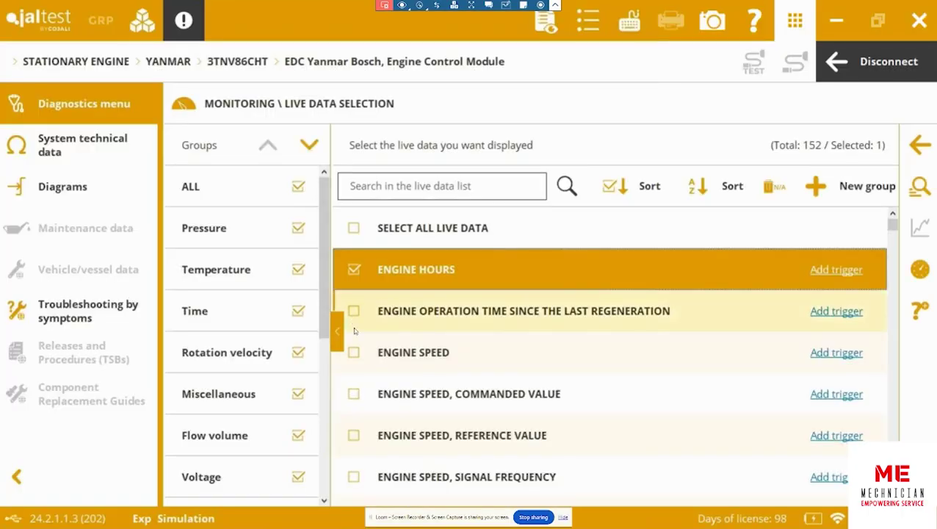
left_click(354, 316)
left_click(353, 355)
left_click(355, 397)
left_click(354, 436)
left_click(354, 477)
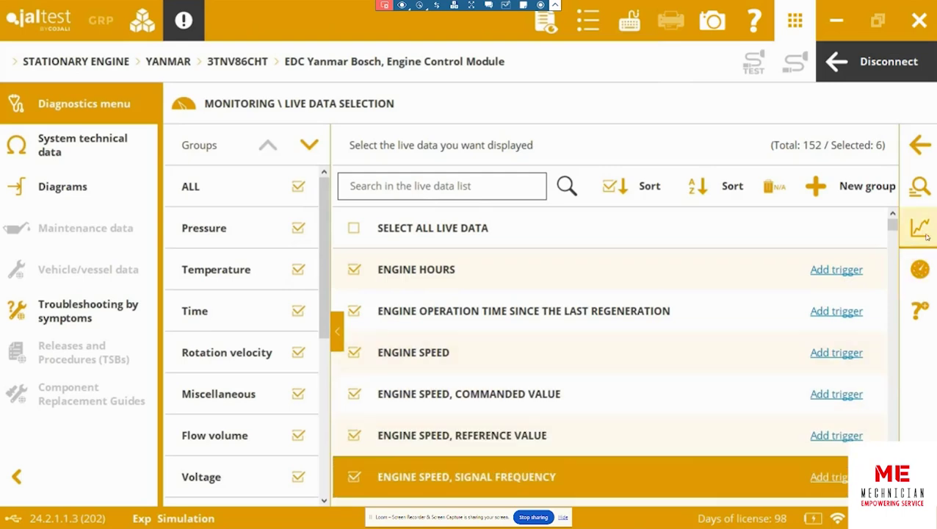
View the selected live data as gauges and return to the monitoring options
left_click(922, 267)
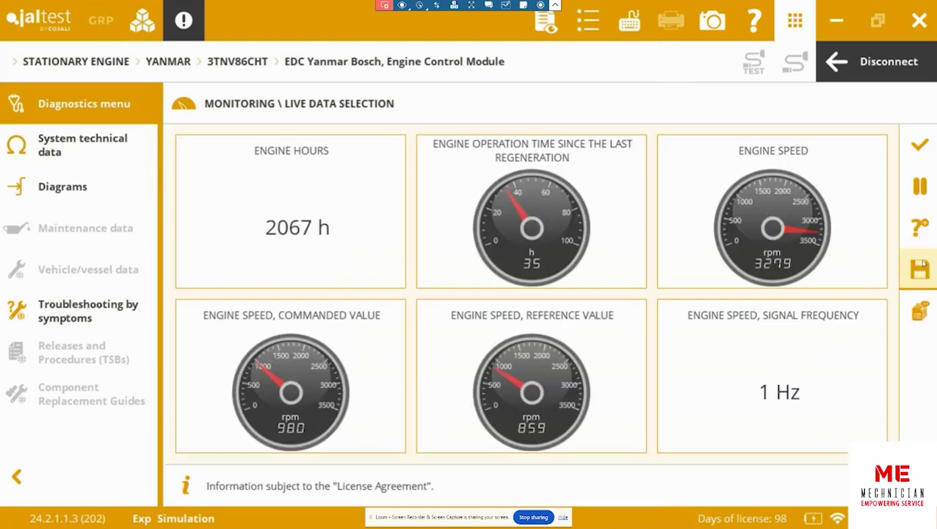
left_click(927, 156)
left_click(921, 159)
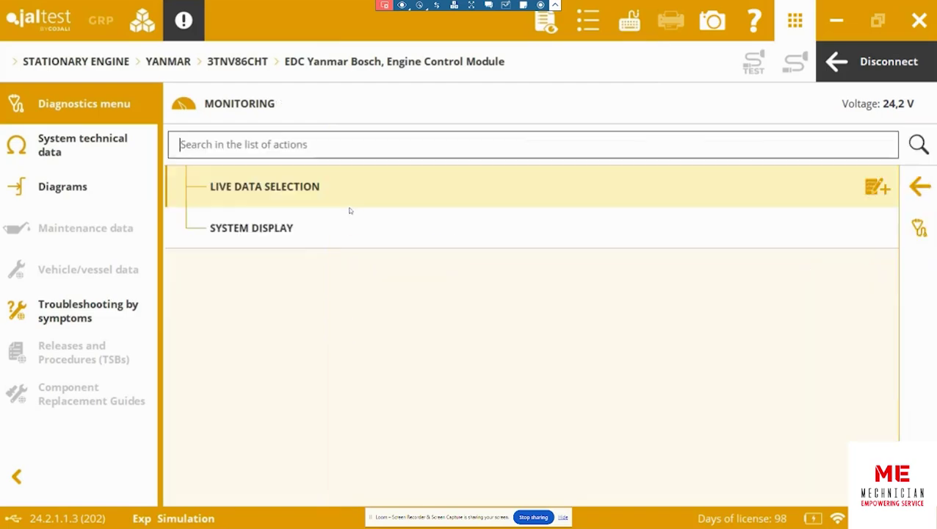
View the system display pages for the fuel system and the aftertreatment system, and close the display
left_click(347, 222)
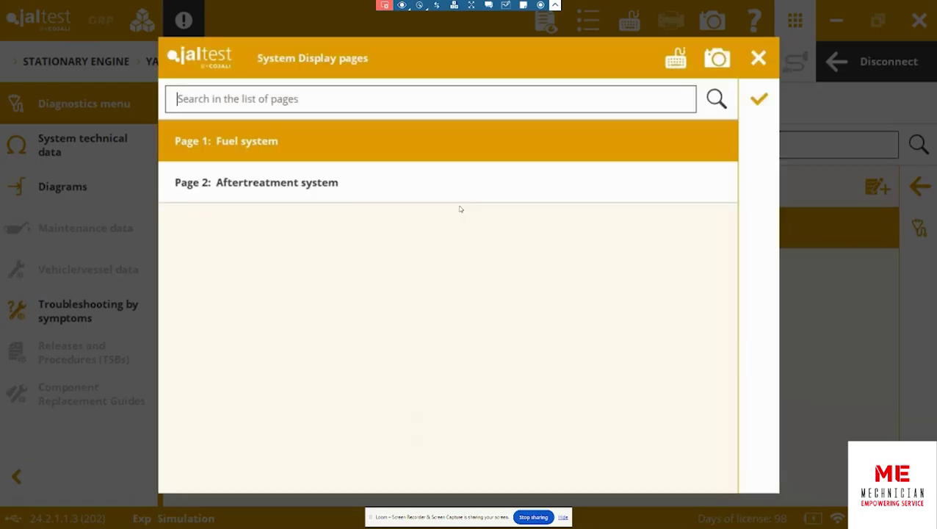
left_click(759, 100)
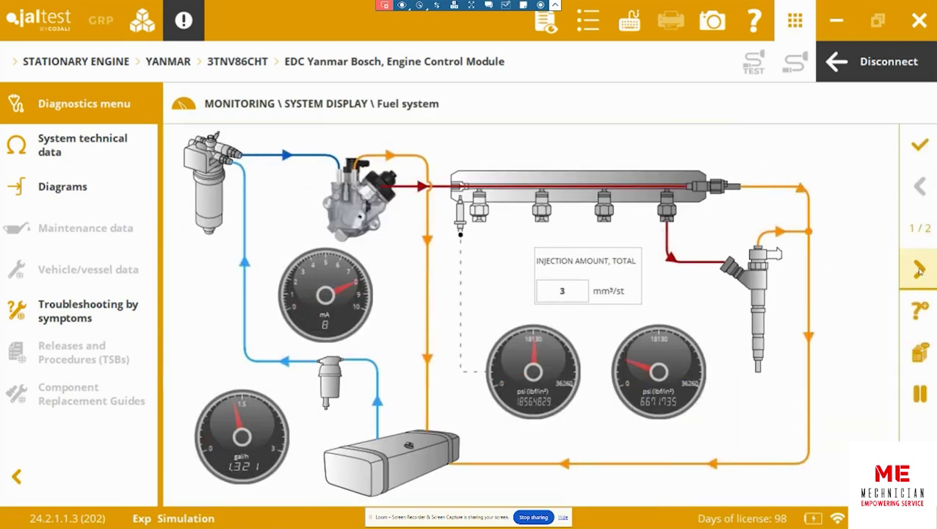
left_click(920, 270)
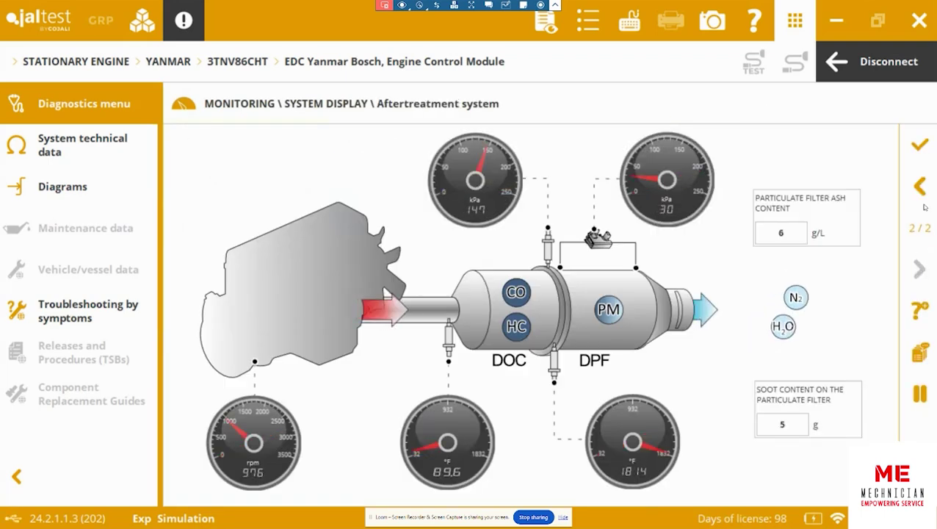
left_click(919, 144)
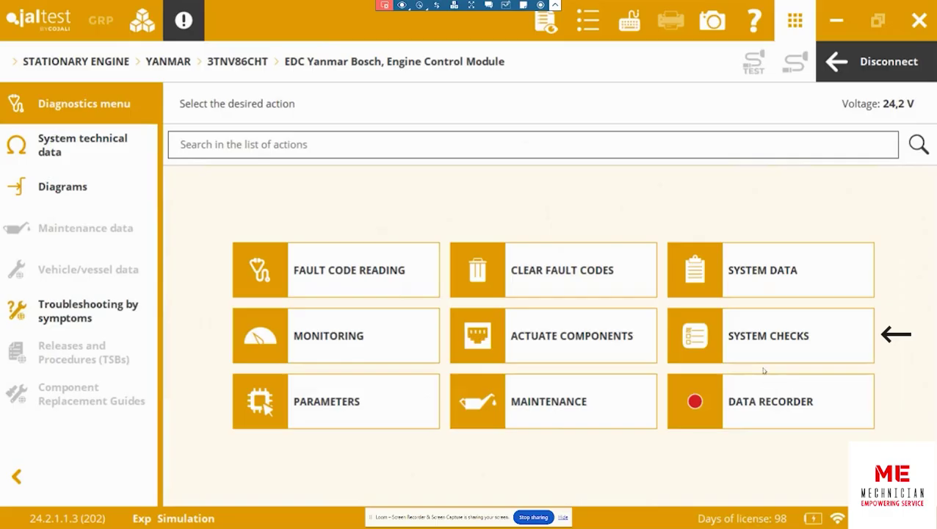
Start the cylinder cut-out system check, reviewing its help information and accepting the initial conditions
left_click(769, 338)
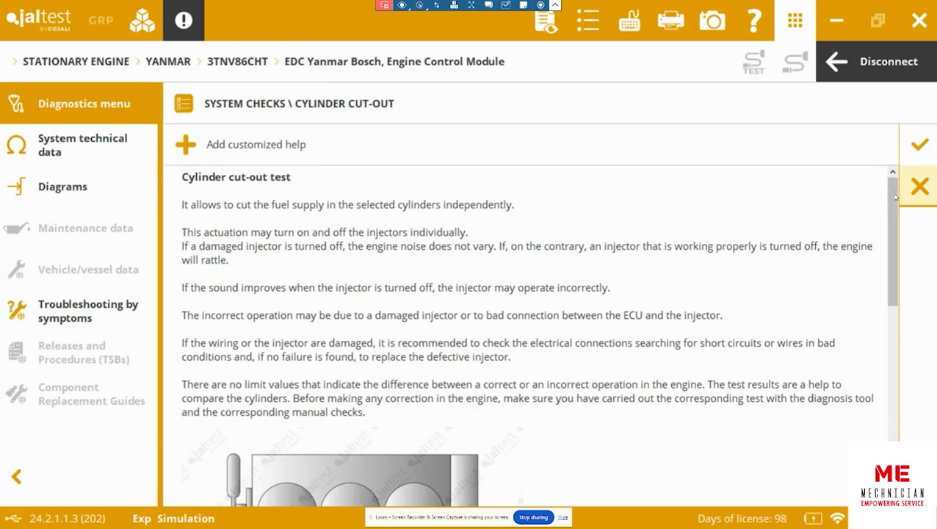
left_click_drag(891, 206, 876, 385)
scroll(579, 275, "down", 1)
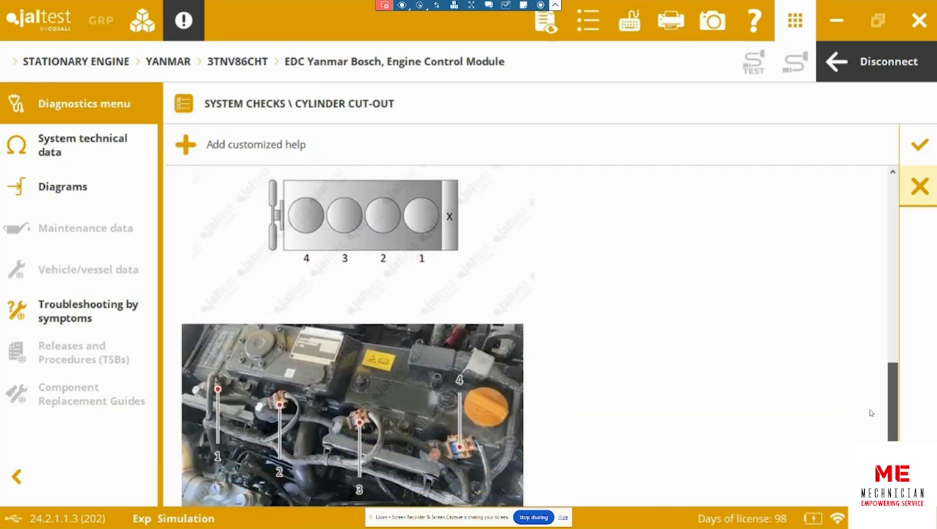
left_click(919, 144)
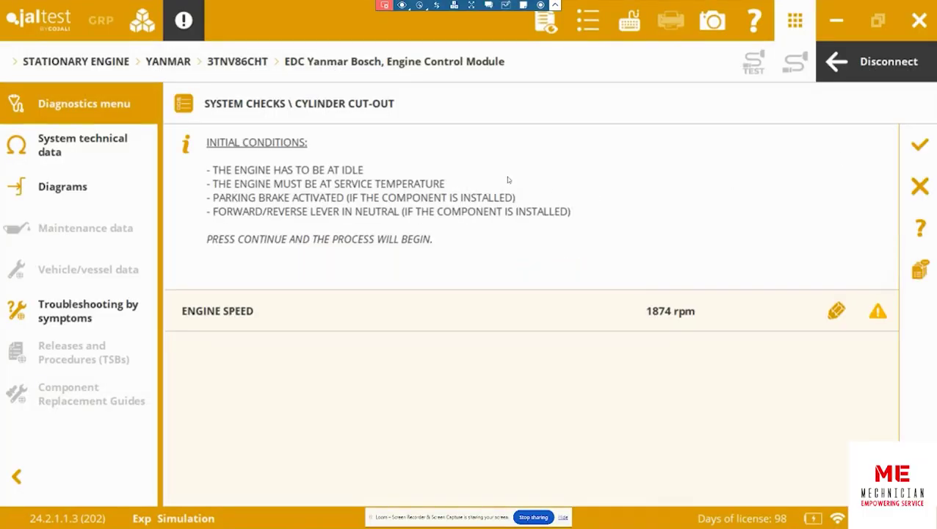
left_click(920, 154)
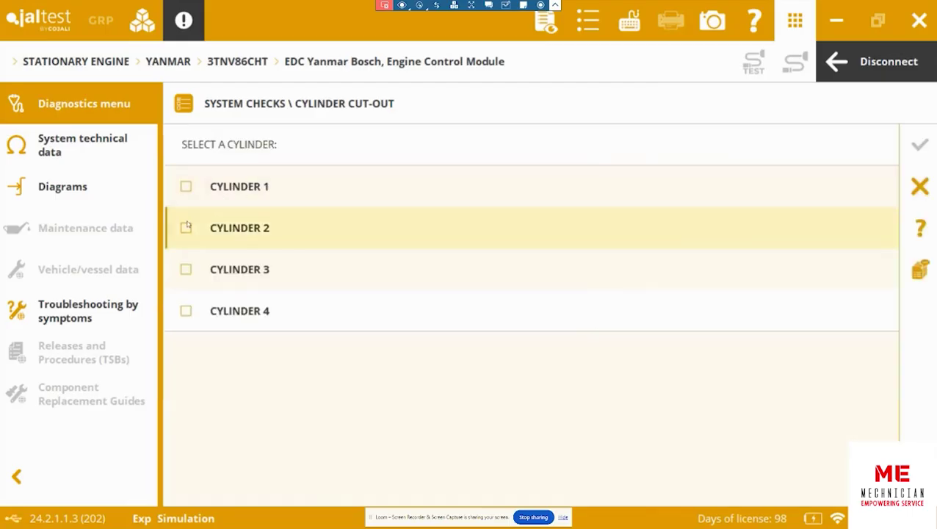
Choose cylinder 2 for the cut-out test and continue through its actuation back to the cylinder selection
left_click(188, 224)
left_click(922, 146)
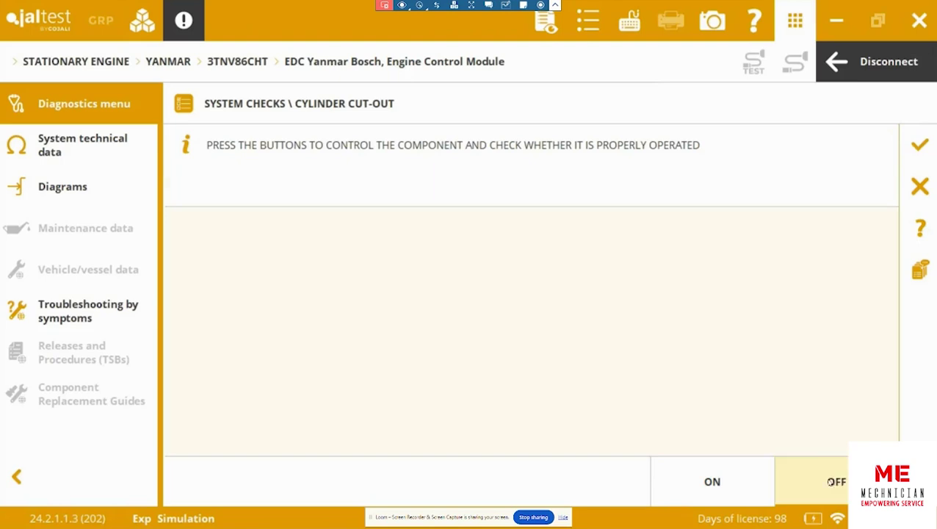
left_click(911, 144)
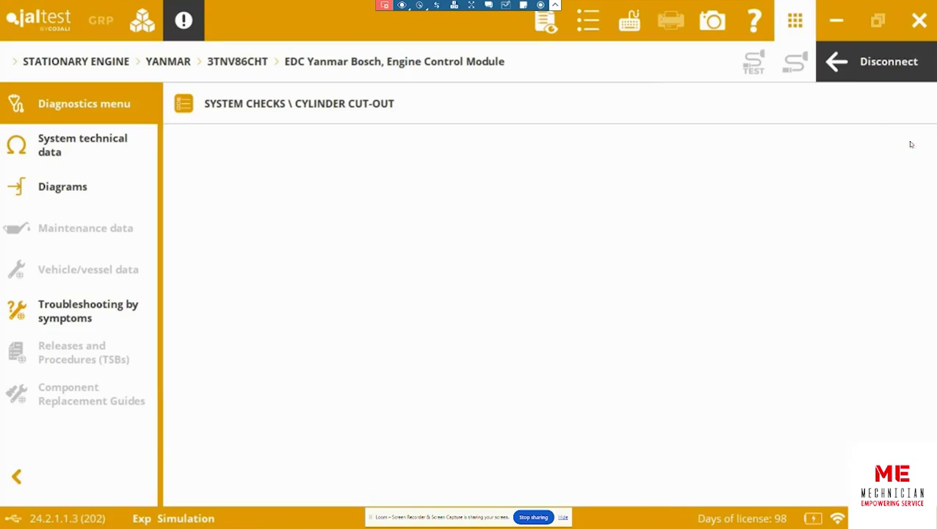
left_click(916, 149)
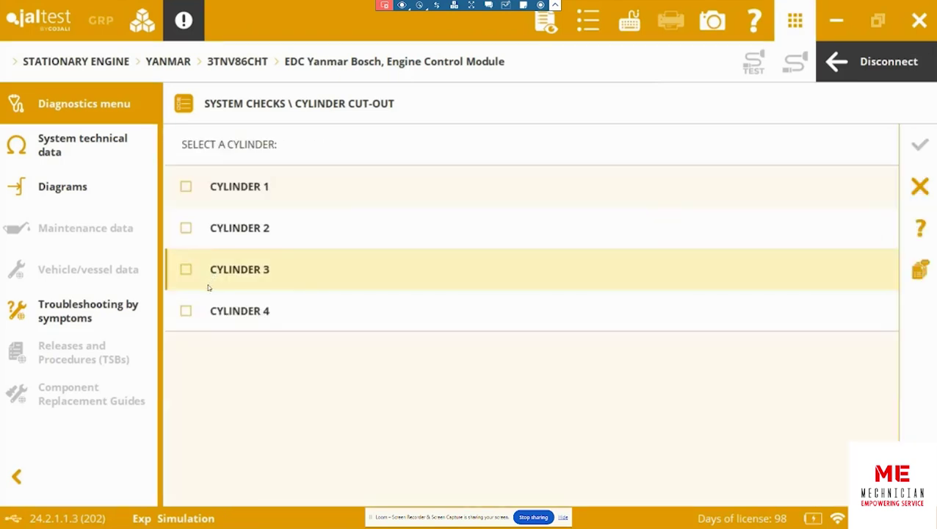
Choose cylinder 4 for the cut-out test, continue through its actuation, and exit the cylinder cut-out check
left_click(189, 312)
left_click(919, 144)
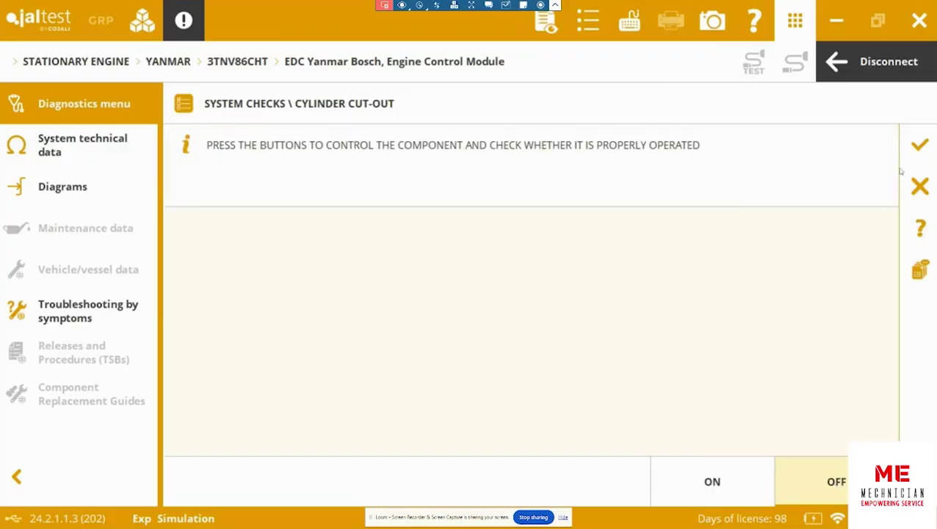
left_click(917, 145)
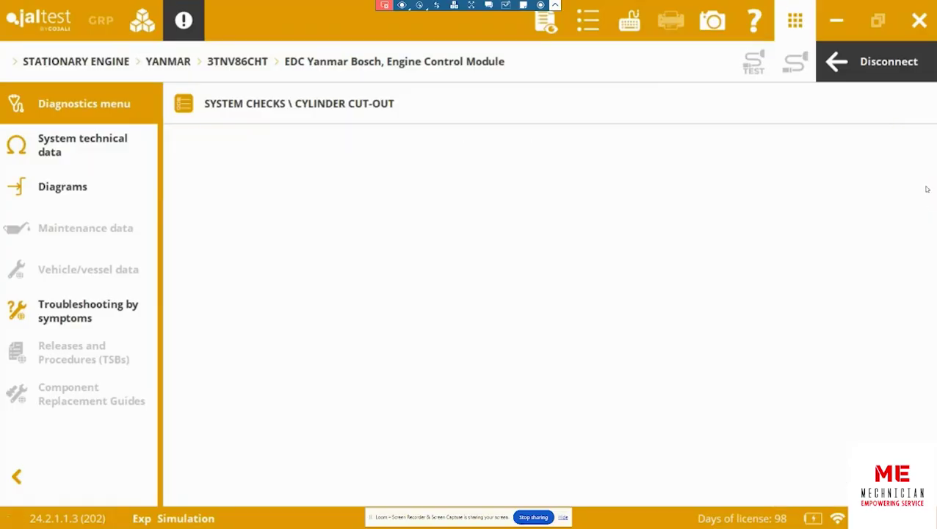
left_click(920, 183)
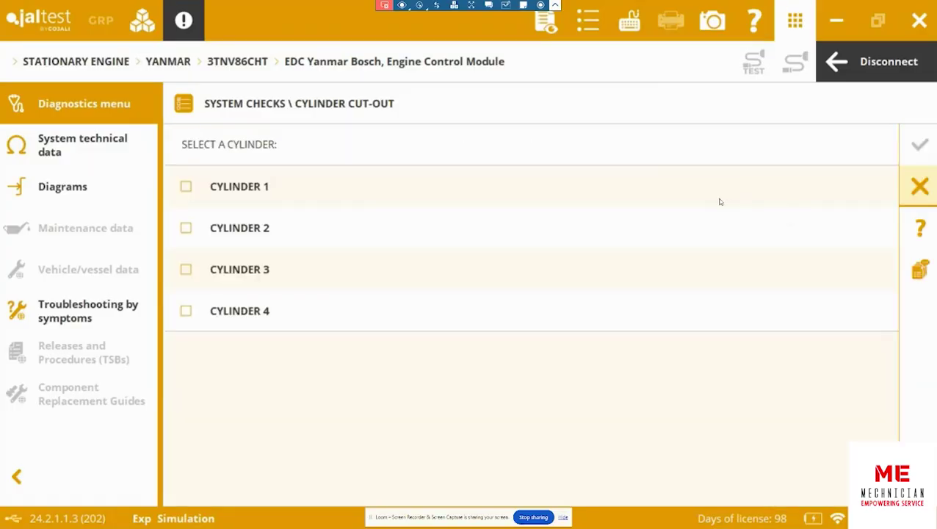
left_click(920, 186)
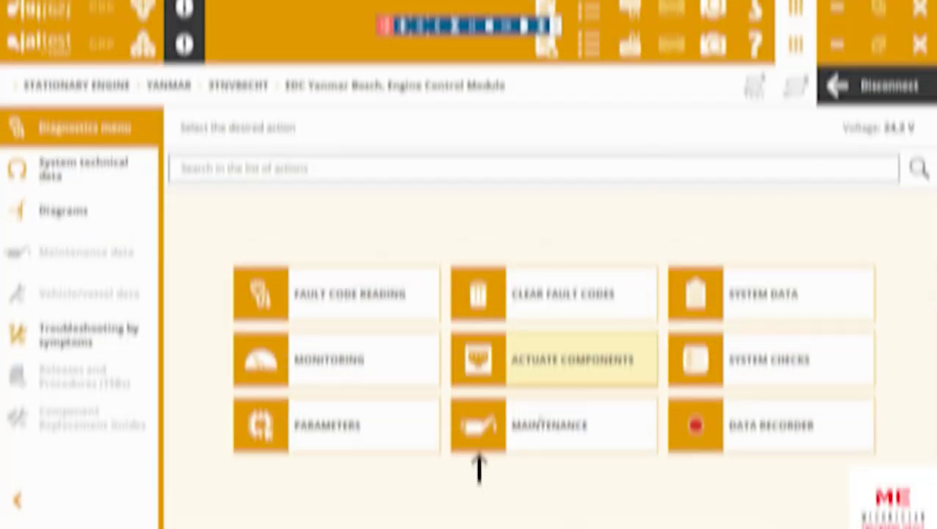
Start the particulate filter regeneration from the exhaust gas aftertreatment maintenance functions, accepting the Expert Mode terms and conditions
left_click(535, 416)
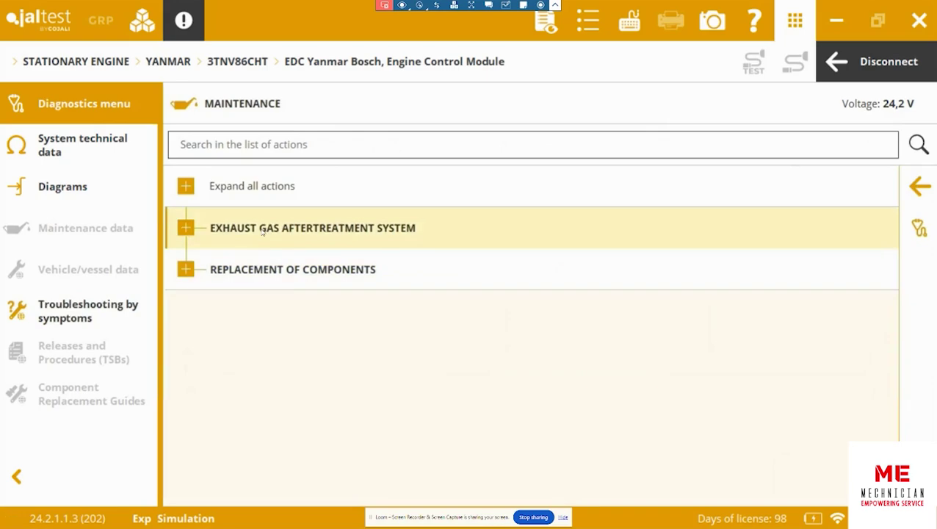
left_click(261, 232)
left_click(307, 263)
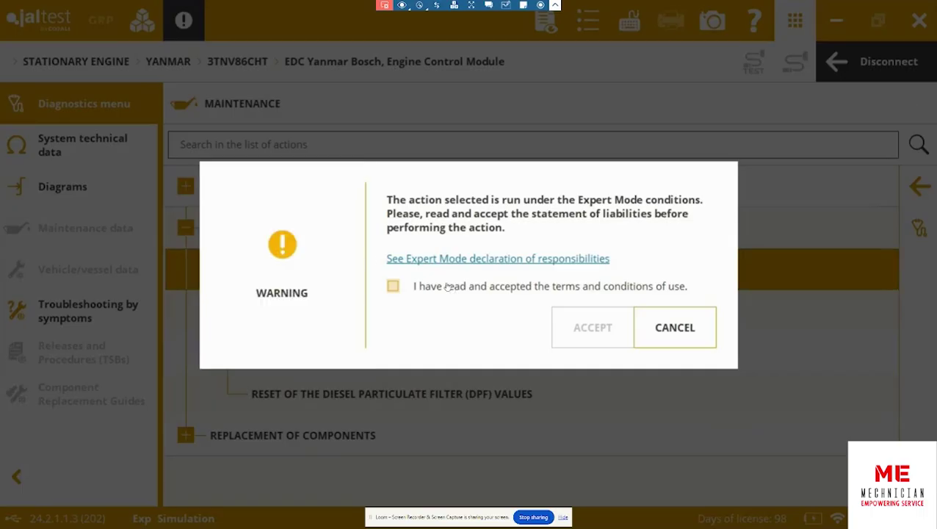
left_click(579, 318)
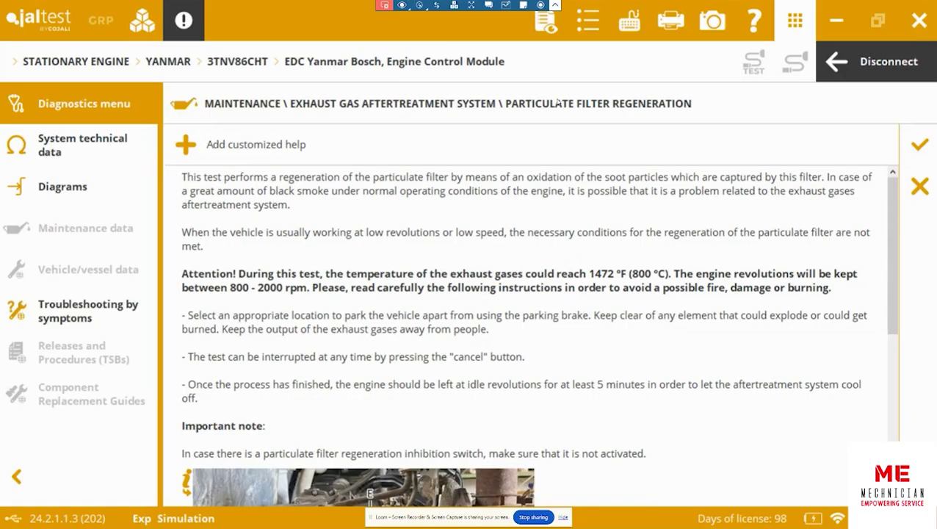
Review the particulate filter regeneration's help text and component photos, and accept the initial conditions to run the process
left_click_drag(891, 201, 889, 400)
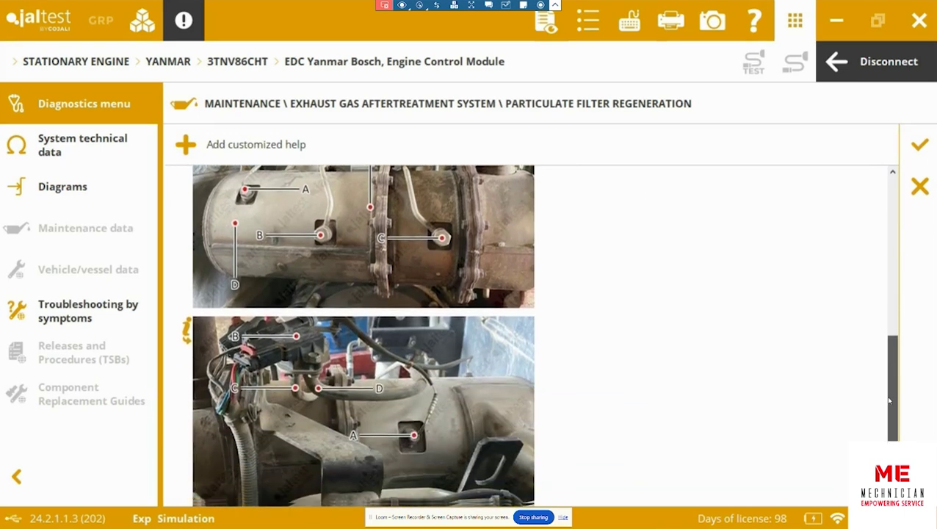
left_click(920, 145)
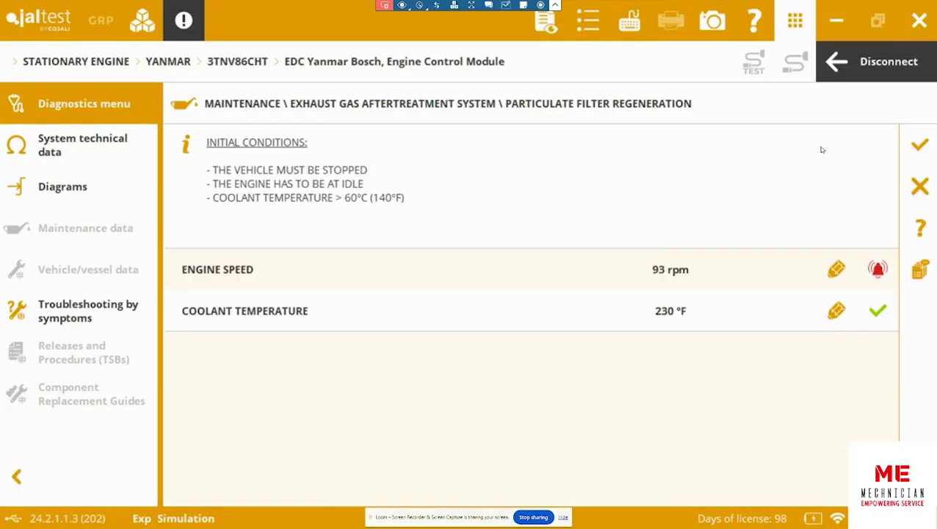
left_click(919, 145)
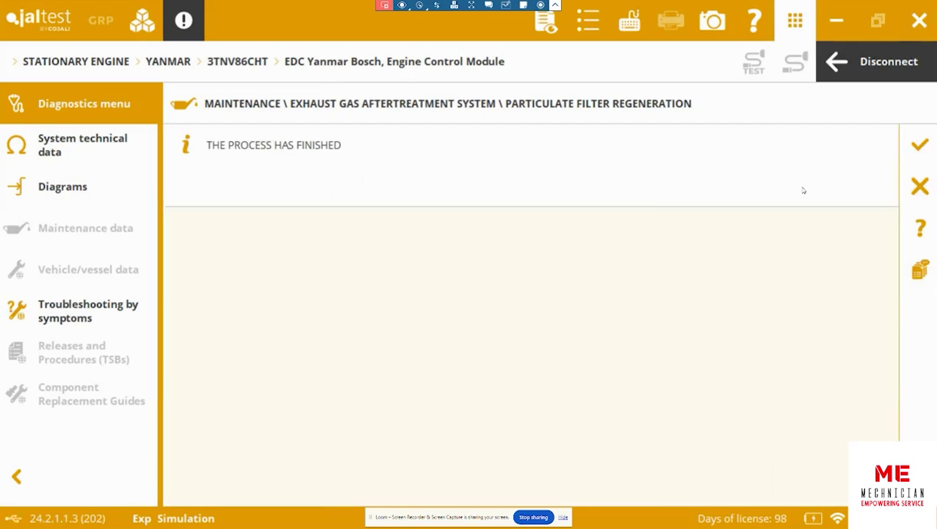
Accept the end of the particulate filter regeneration and review its summary report with the engine speed and coolant temperature graph
left_click(918, 148)
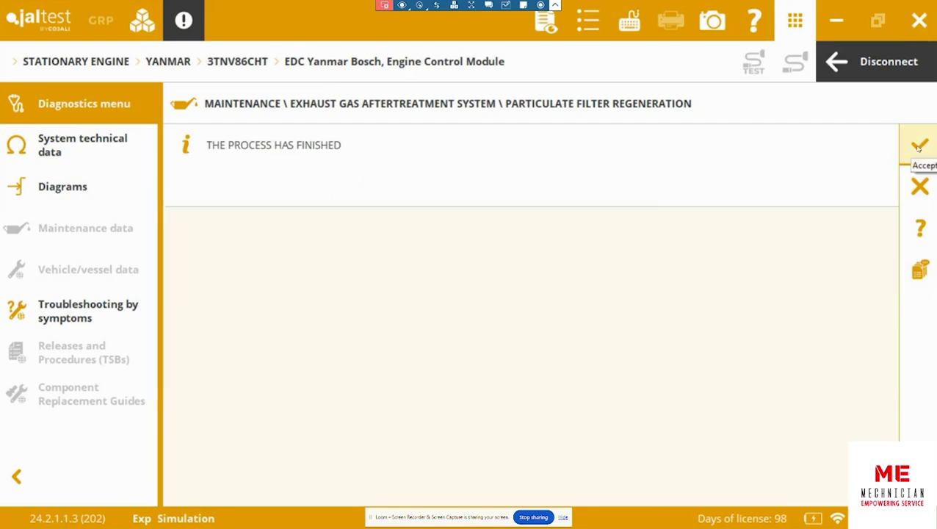
left_click(918, 149)
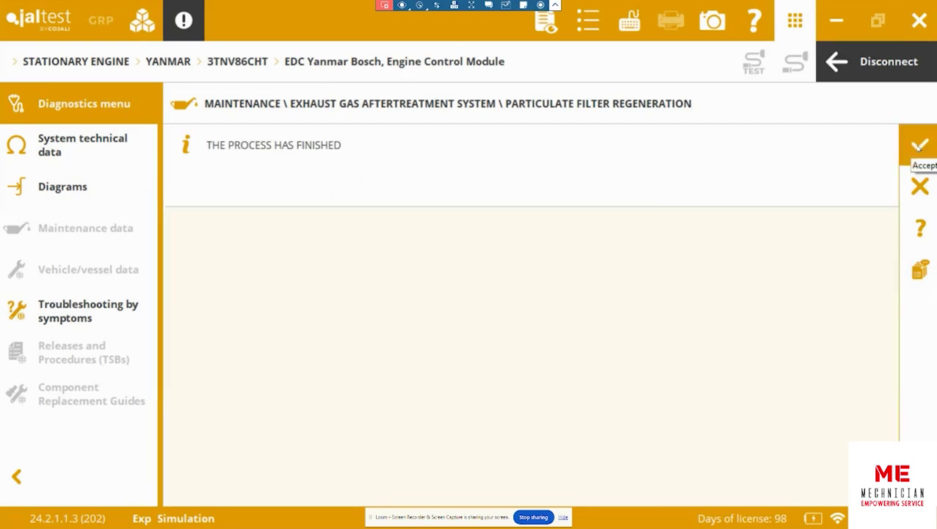
left_click(918, 148)
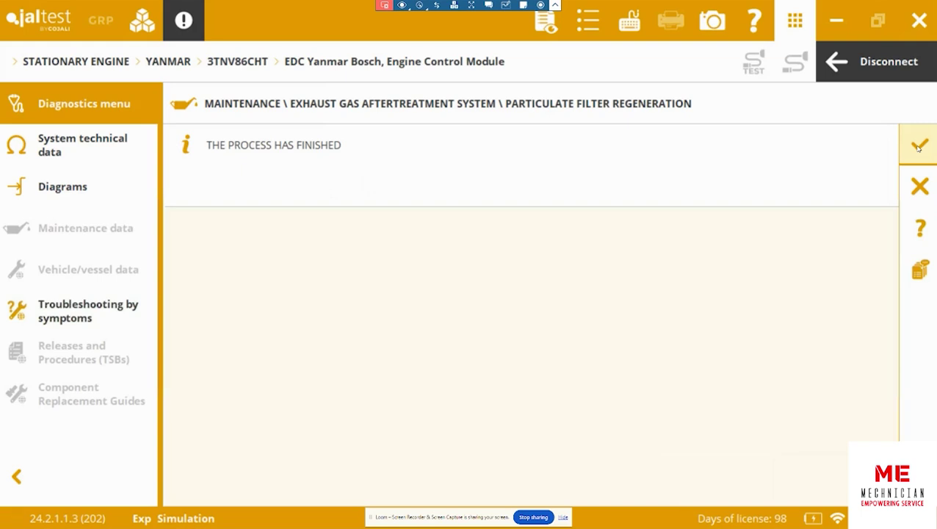
left_click(918, 148)
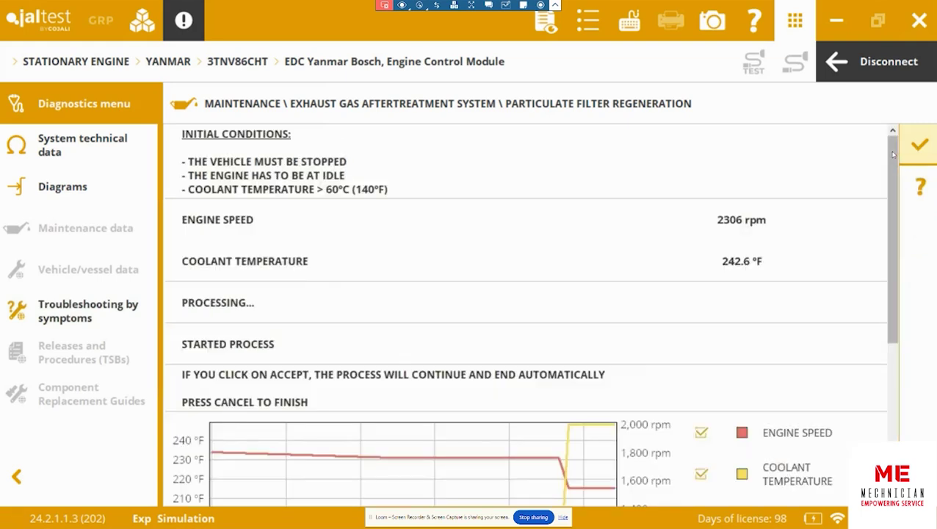
scroll(890, 172, "down", 5)
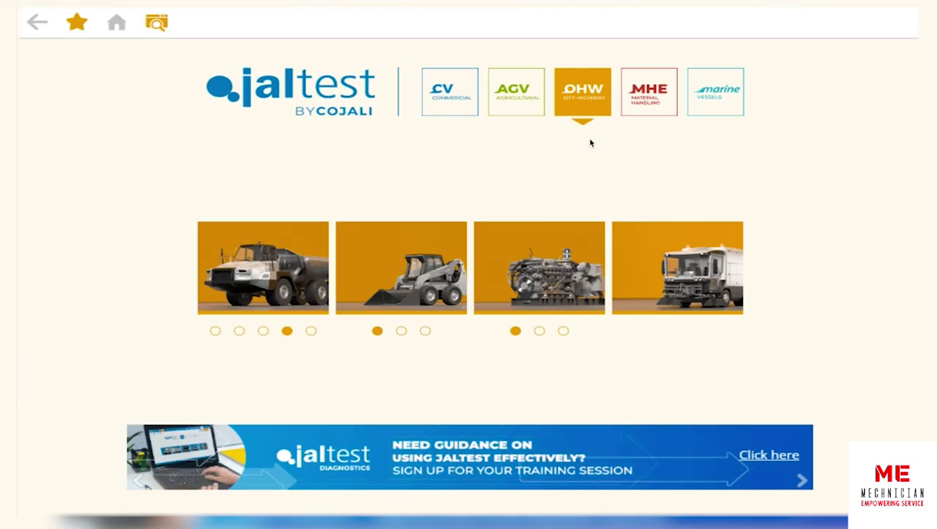
Switch the home page from the Off-Highway to the Material Handling (MHE) vehicle category
left_click(645, 103)
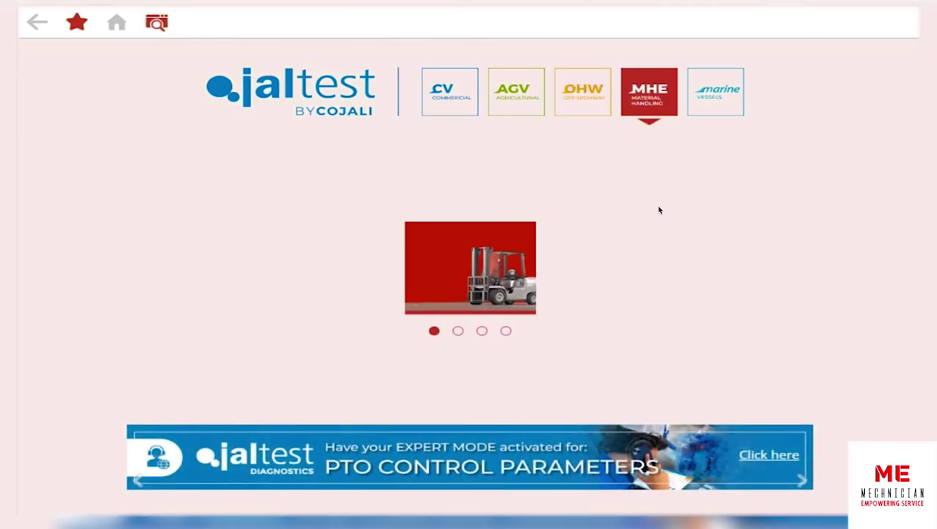